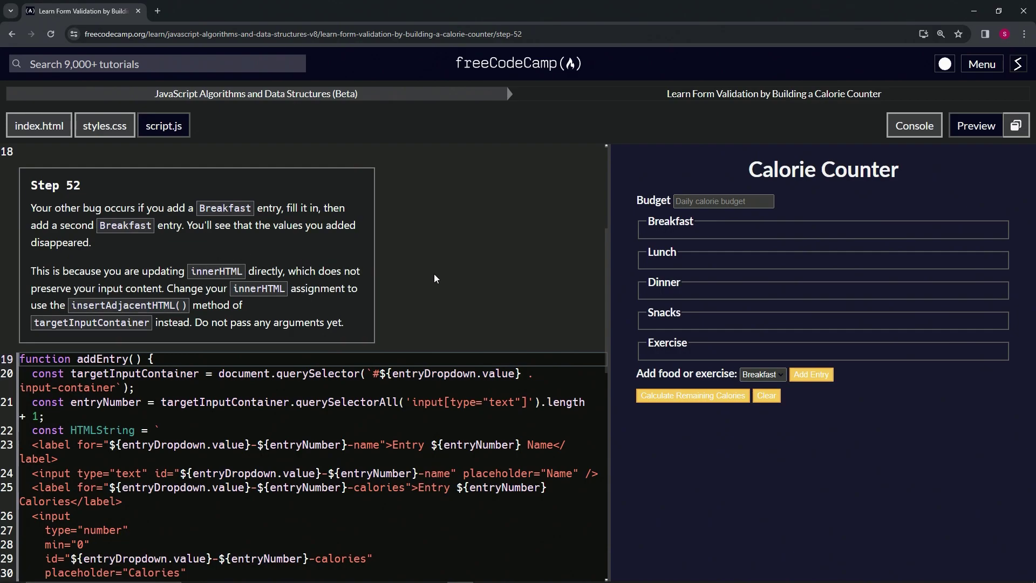
pyautogui.scroll(-3, 429, 275)
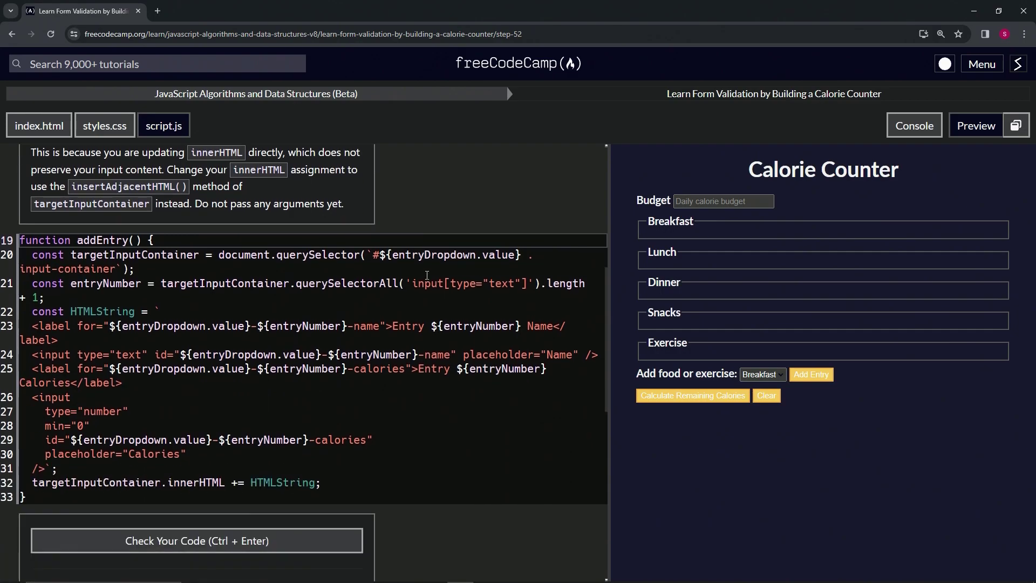
pyautogui.scroll(3, 427, 280)
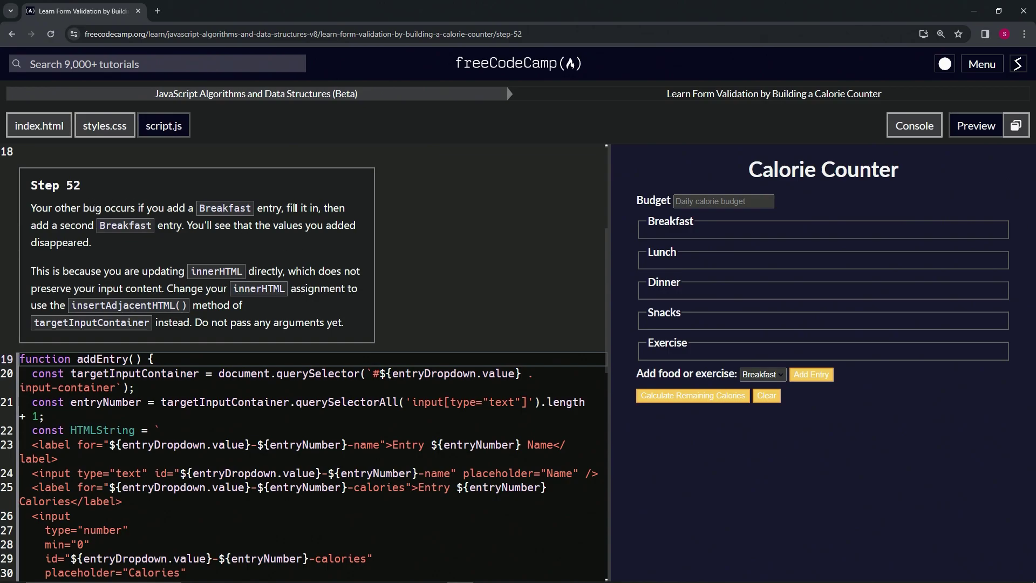
# - Add a Breakfast entry with Brownies and 500, then add a second entry to clear them
pyautogui.click(810, 374)
pyautogui.click(705, 255)
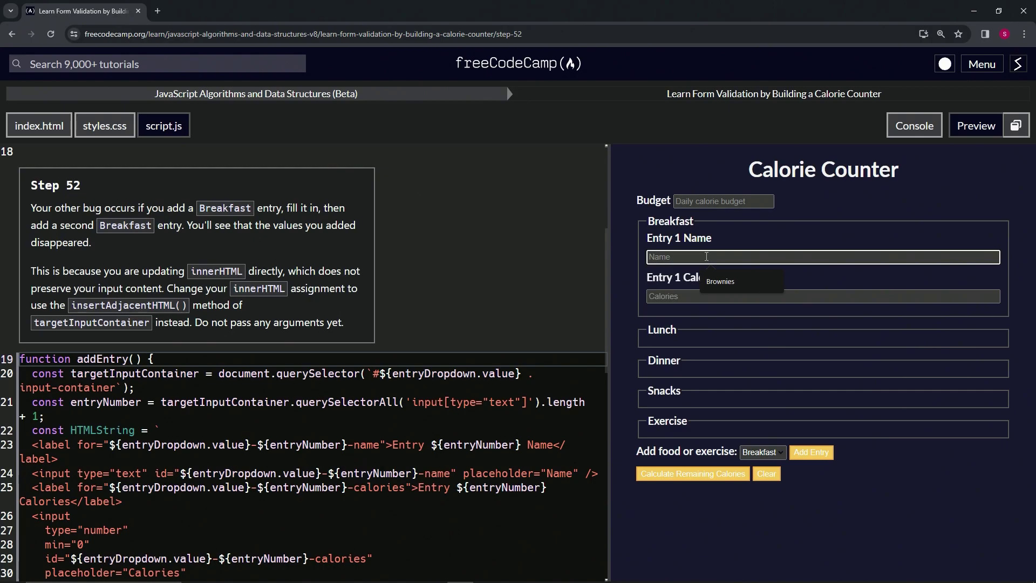
pyautogui.click(733, 282)
pyautogui.click(722, 293)
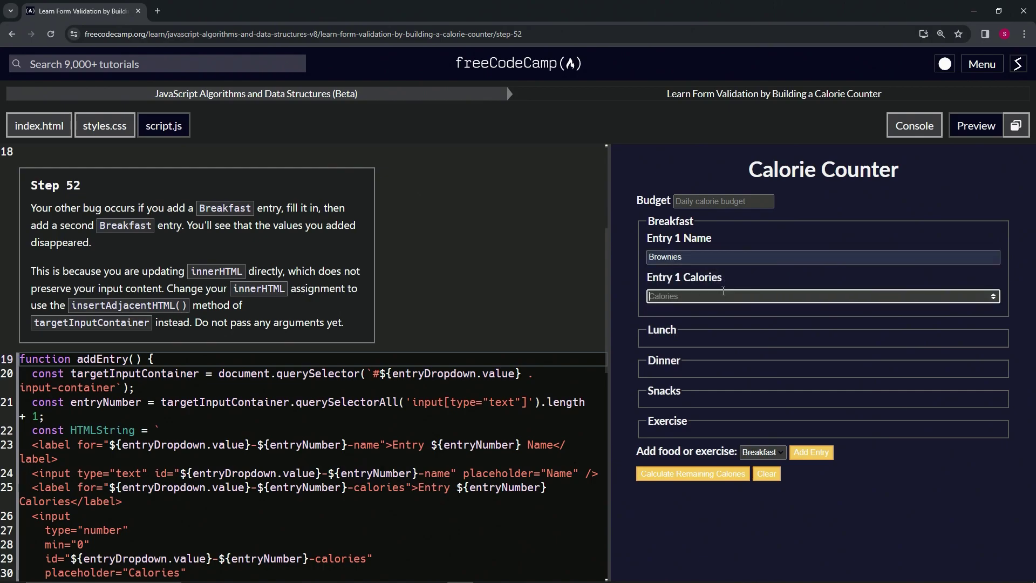
pyautogui.write('500')
pyautogui.click(821, 455)
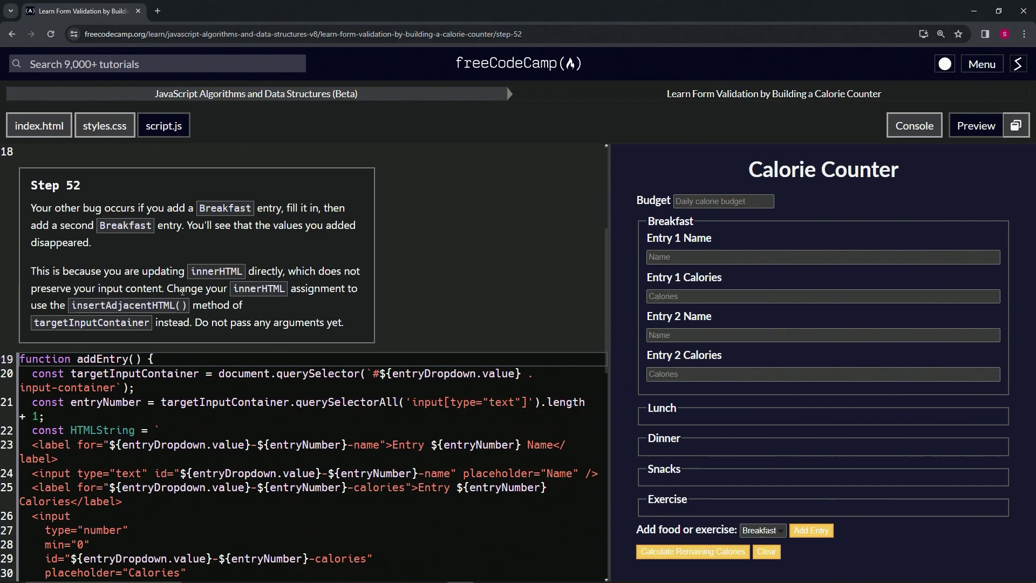
pyautogui.scroll(-3, 182, 289)
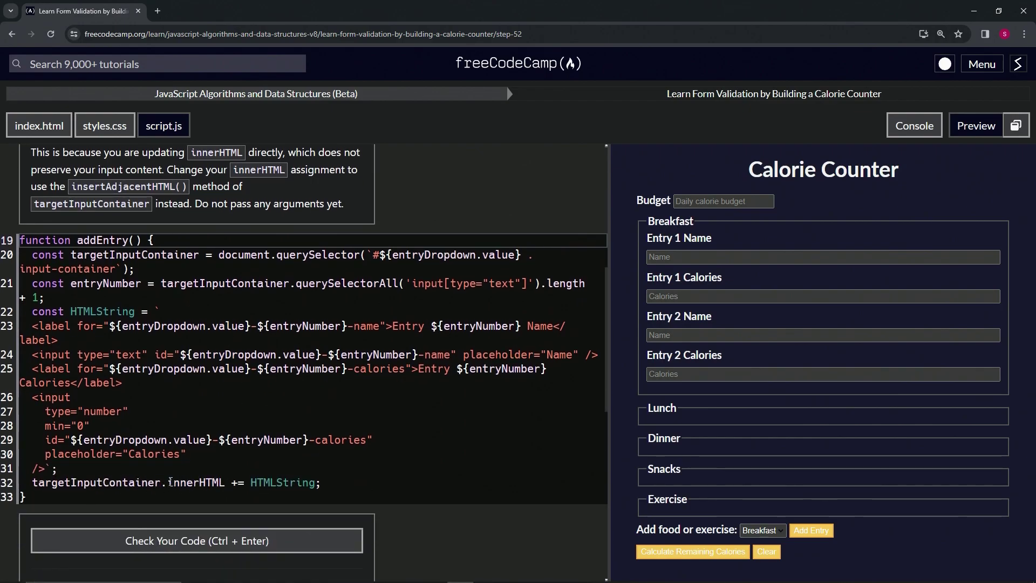
# - Select 'innerHTML += HTMLString' on line 32 to replace it with insertAdjacentHTML()
pyautogui.moveTo(168, 483); pyautogui.dragTo(318, 483)
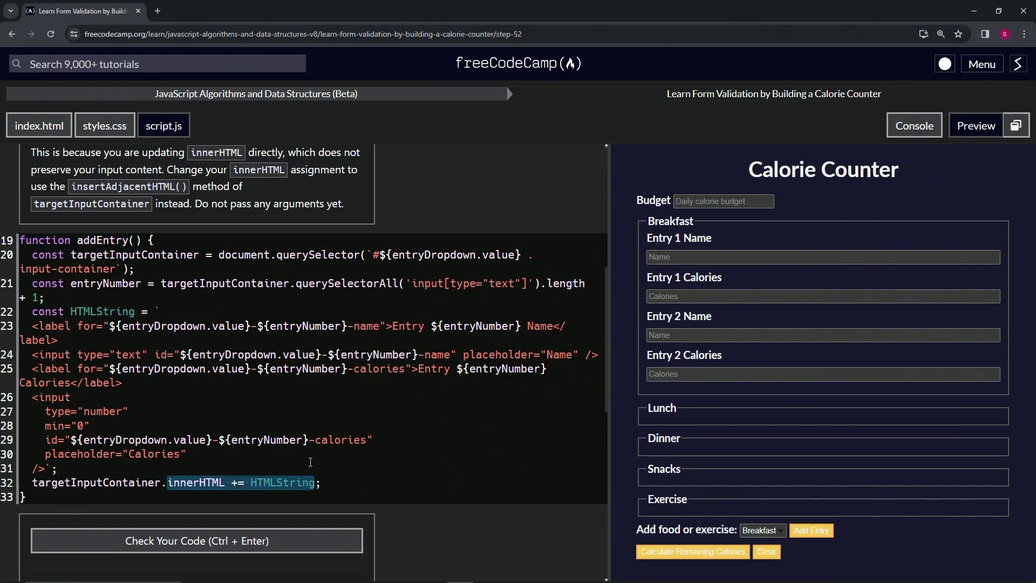
pyautogui.write('inser')
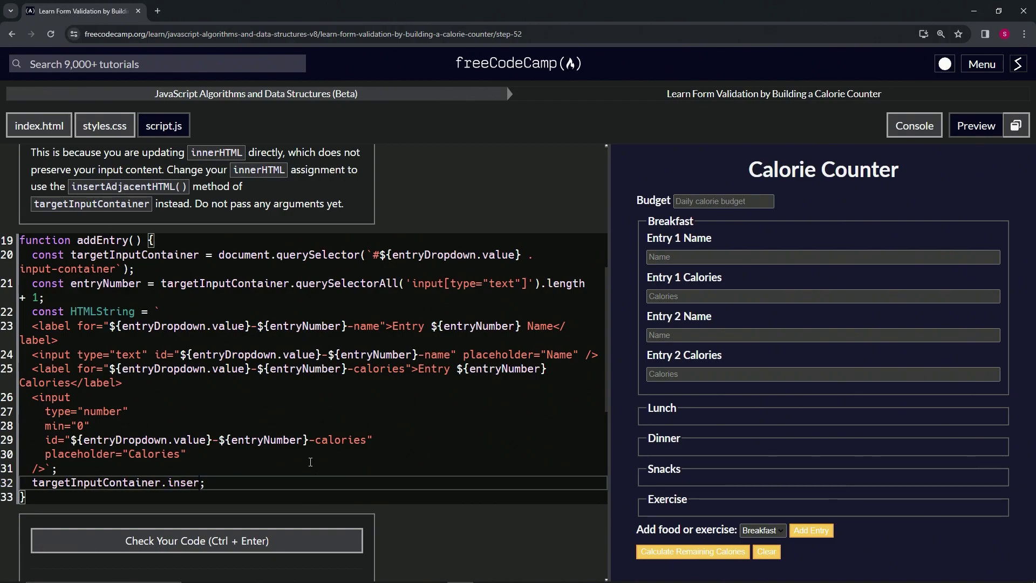
pyautogui.write('tAdjacent')
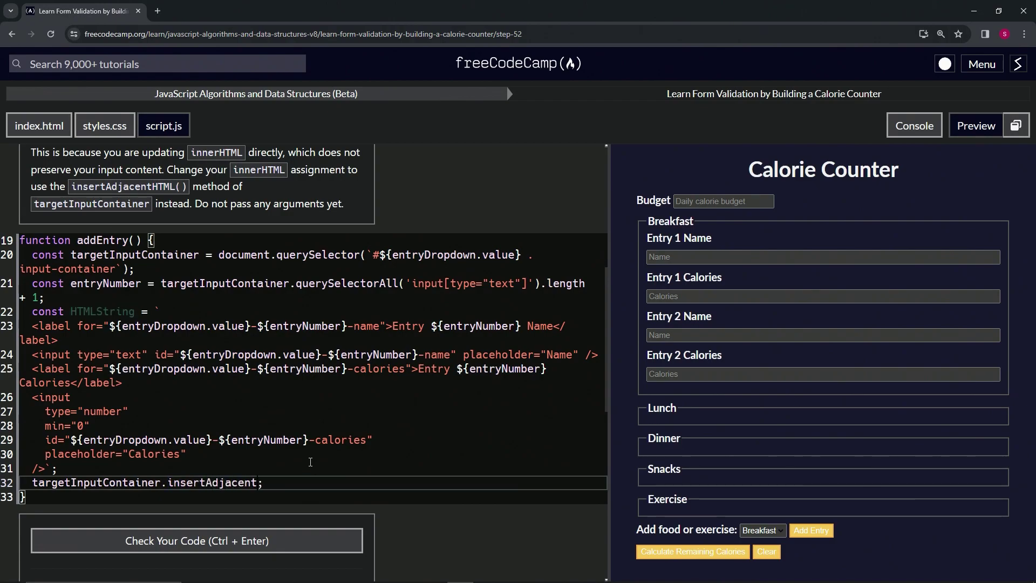
pyautogui.write('HTML')
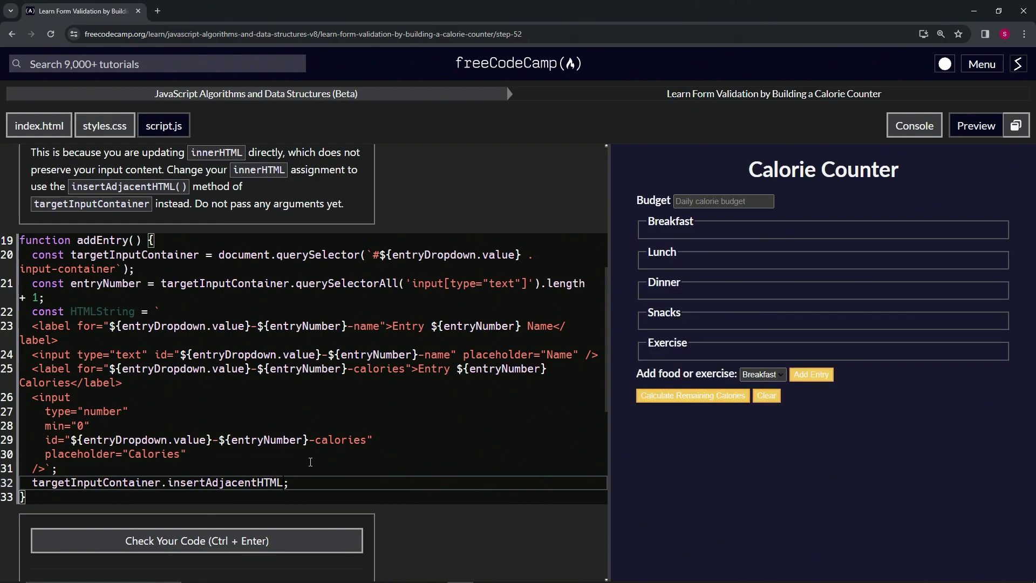
pyautogui.write('(')
# - Check the insertAdjacentHTML code for Step 52 and submit it to reach Step 53
pyautogui.click(213, 539)
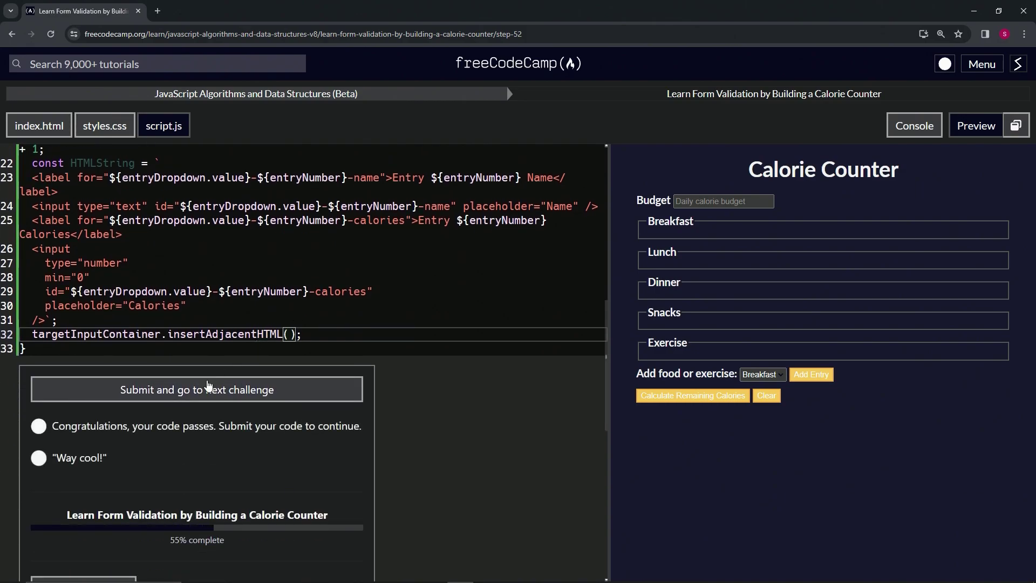
pyautogui.click(197, 393)
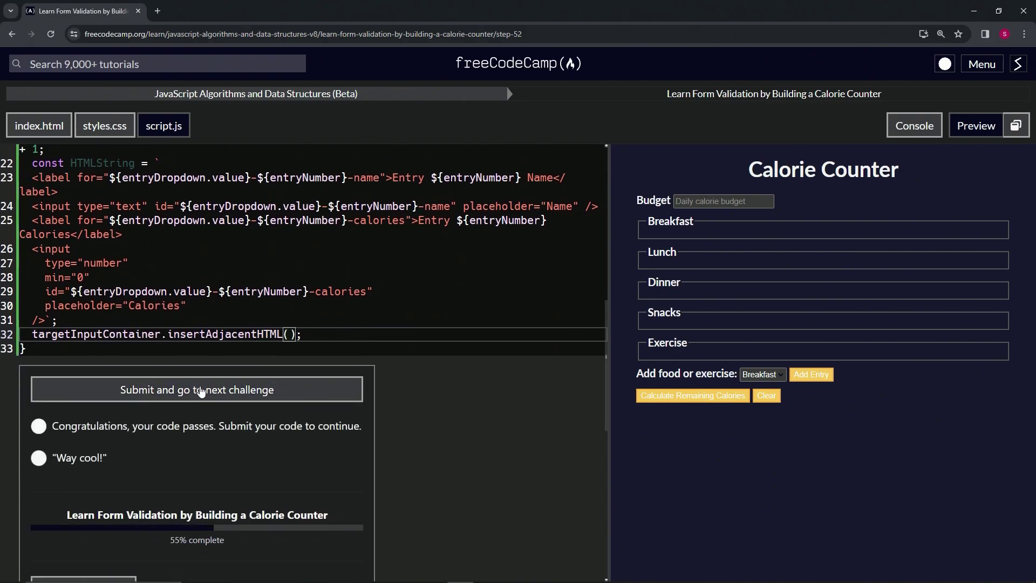